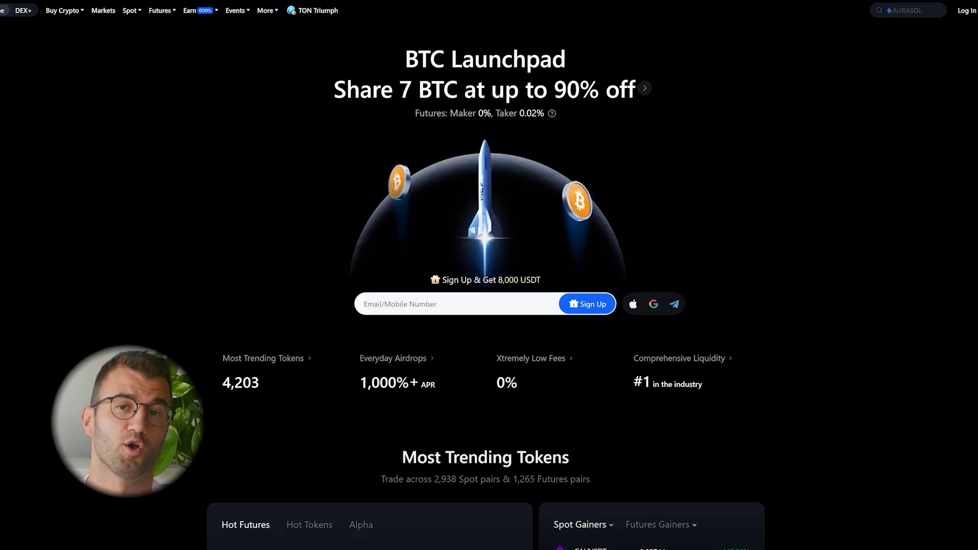
Step: Sign in to Koinly with the account e-mail and password
scroll(489, 275, "down", 7)
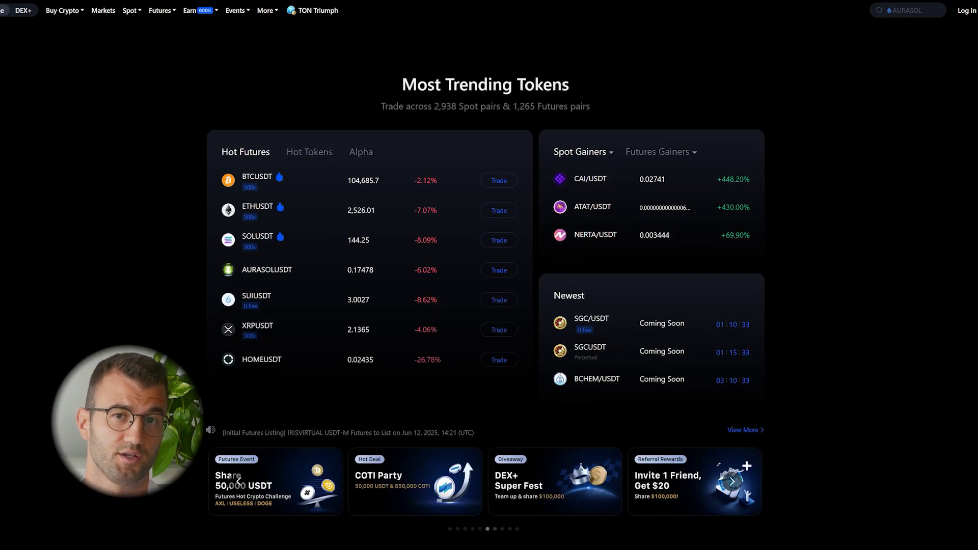
scroll(489, 275, "down", 5)
scroll(489, 275, "down", 3)
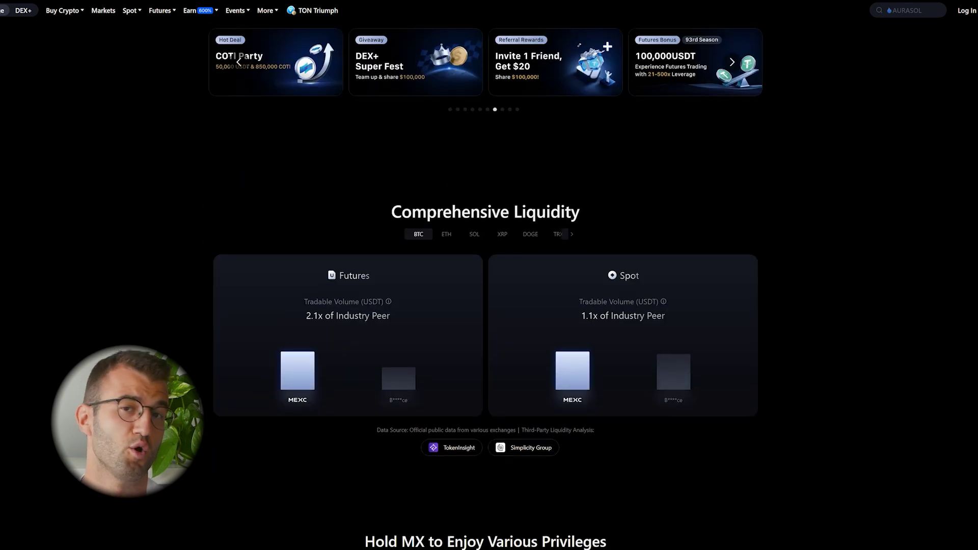
scroll(489, 275, "down", 7)
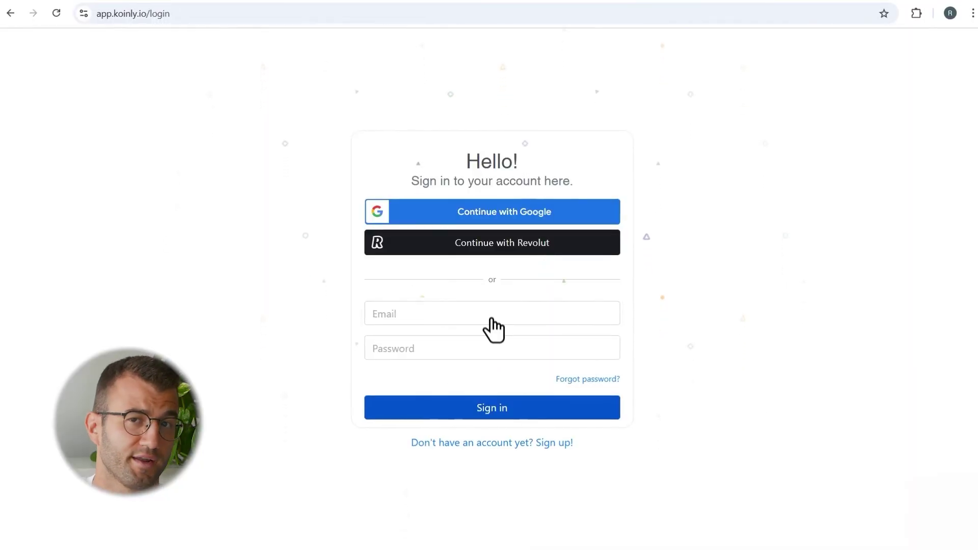
left_click(491, 317)
type("email@gmail.com")
left_click(493, 351)
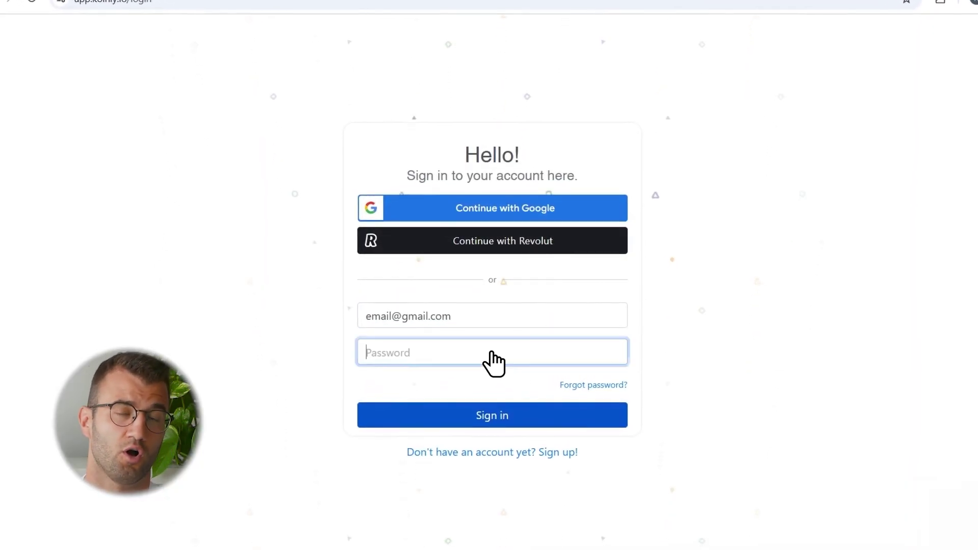
type("**************")
left_click(495, 423)
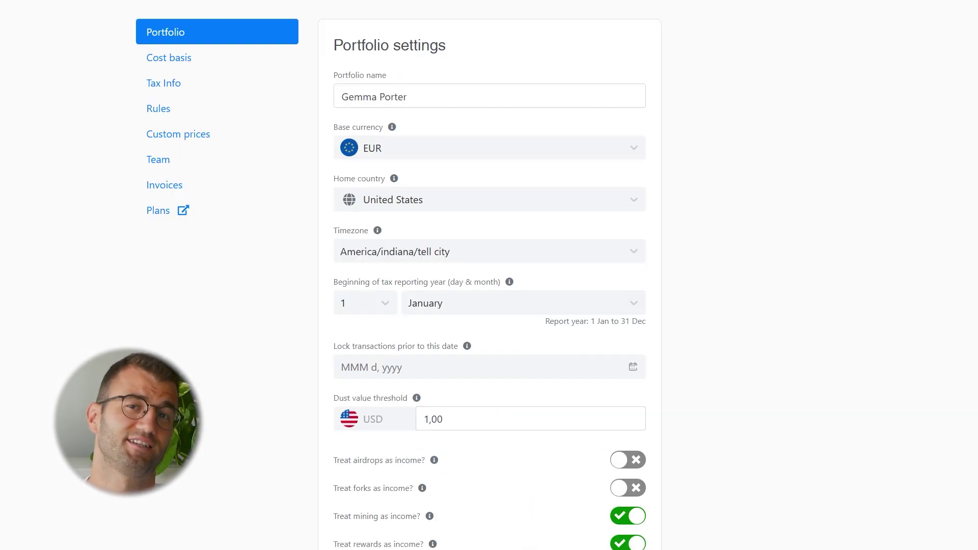
Step: Set the base currency to USD, count airdrops and forks as income, and open Wallets
left_click(631, 149)
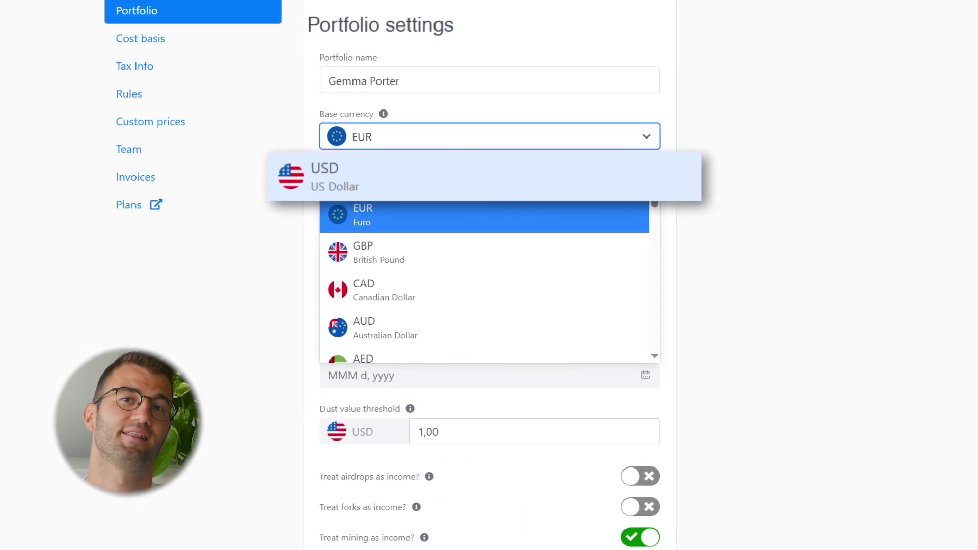
left_click(357, 176)
scroll(490, 275, "down", 2)
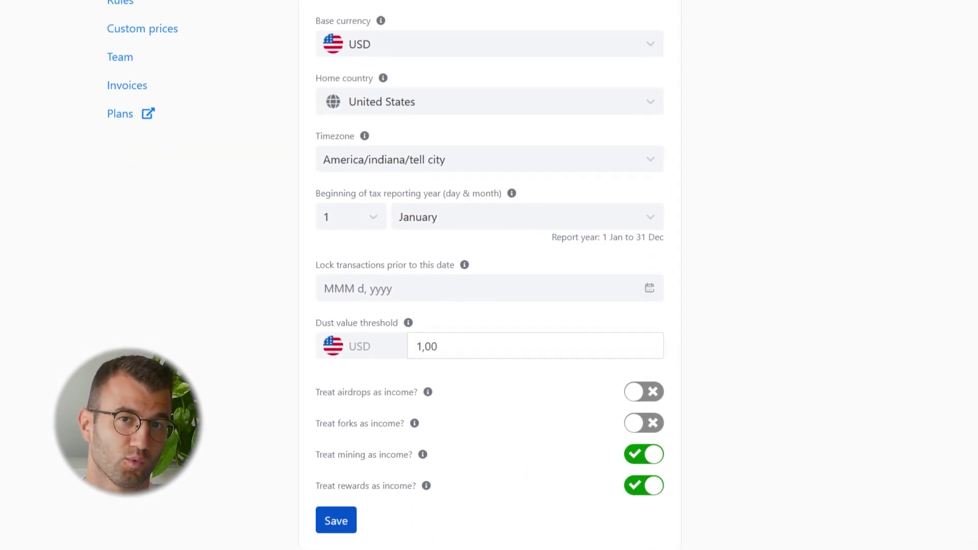
left_click(639, 386)
left_click(639, 422)
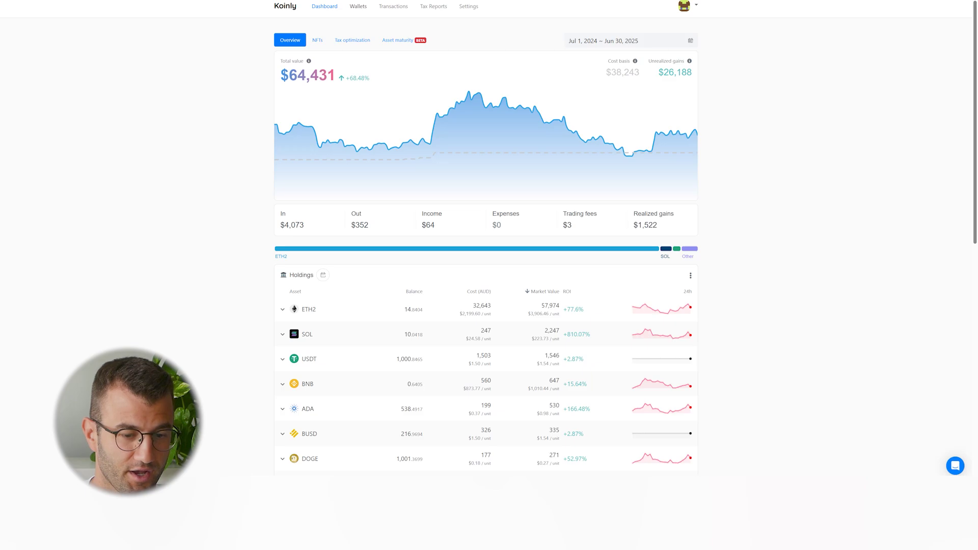
left_click(362, 6)
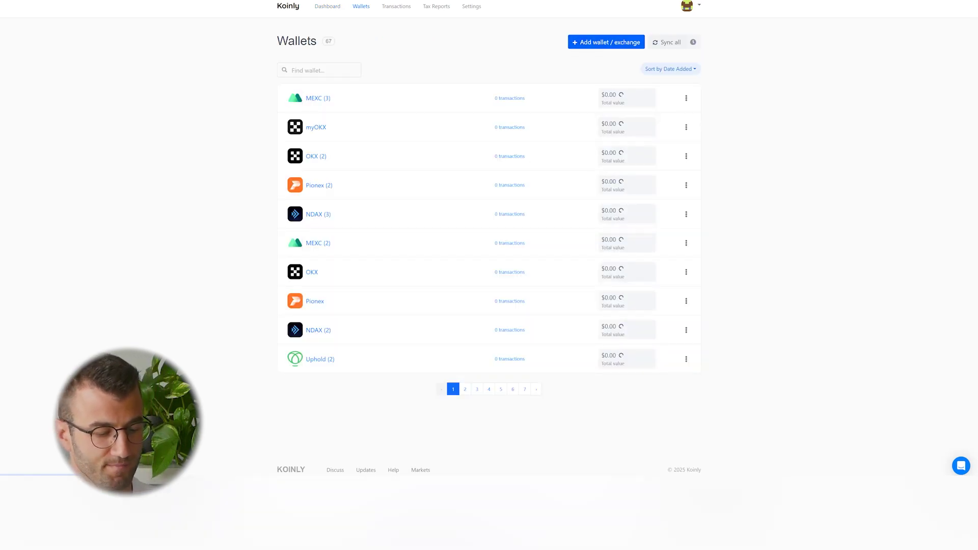
Step: Add MEXC as a new exchange with API auto-sync and dismiss the wallet-already-exists notice
left_click(607, 41)
type("mexc")
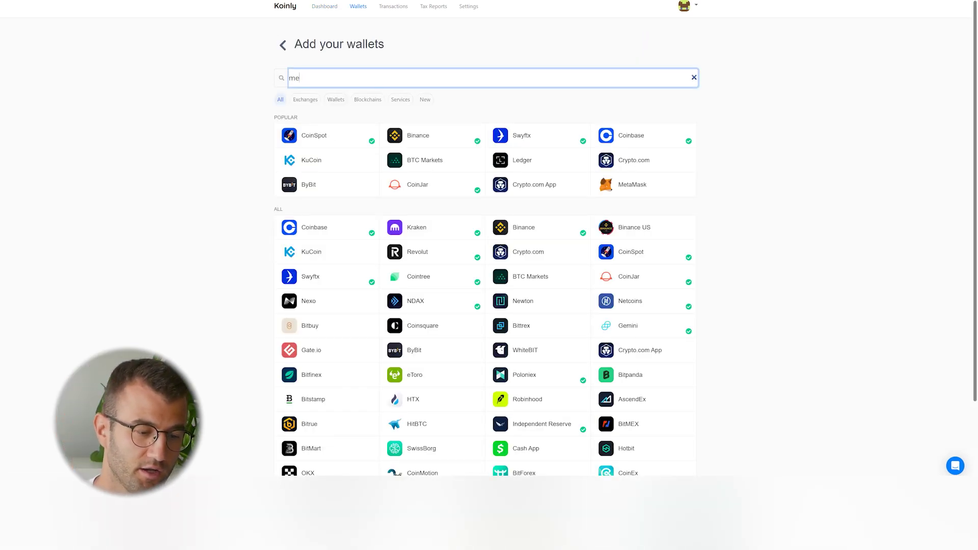
left_click(313, 126)
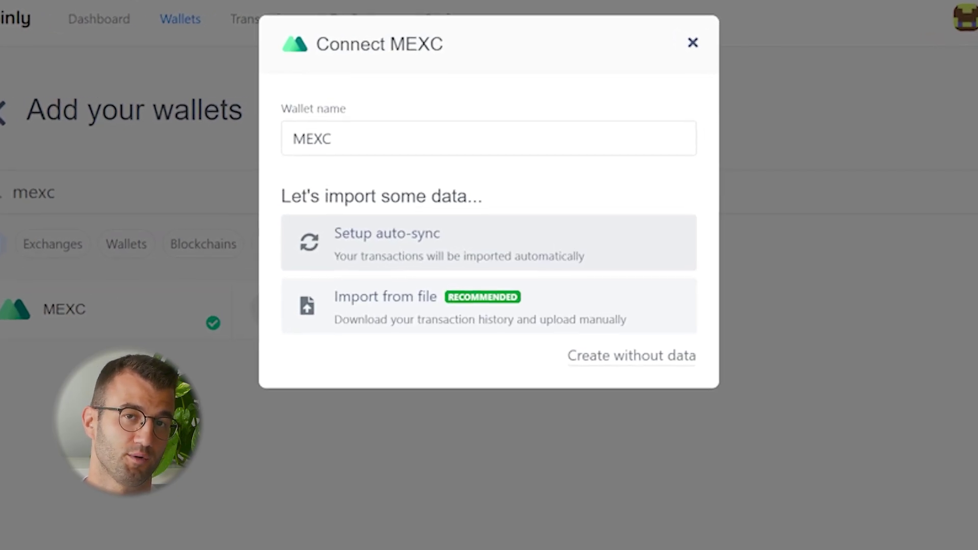
left_click(397, 227)
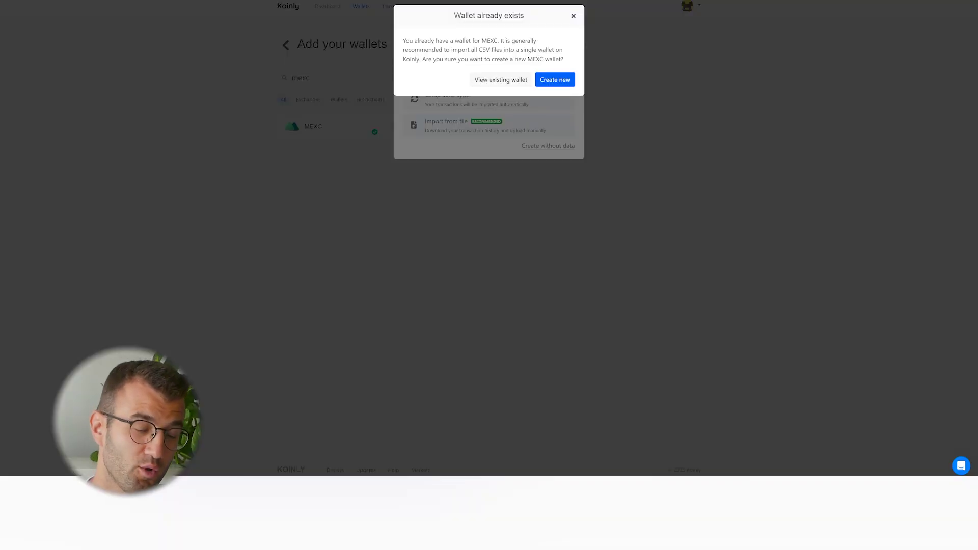
key("Return")
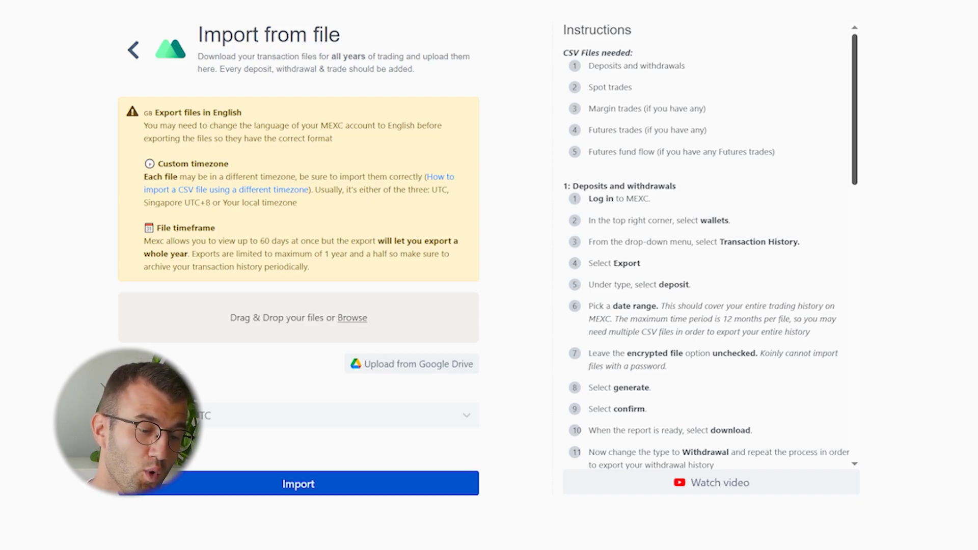
Step: Scroll through Koinly's MEXC CSV export instructions to read all the steps
scroll(711, 244, "down", 3)
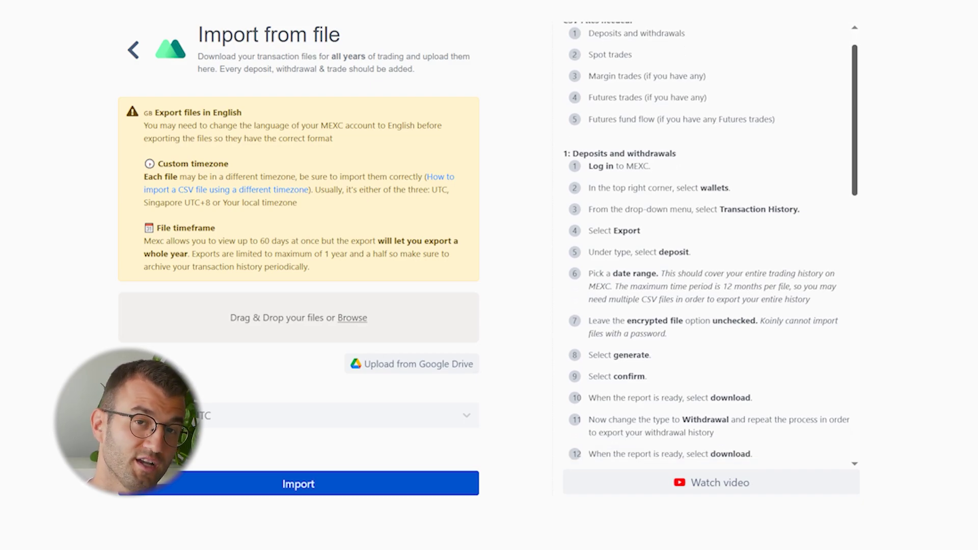
scroll(711, 244, "down", 3)
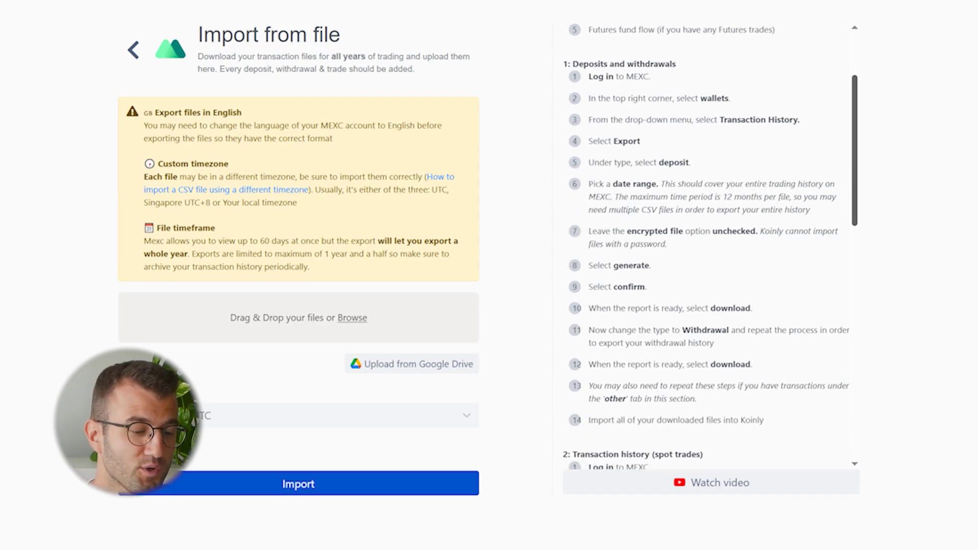
scroll(711, 245, "down", 1)
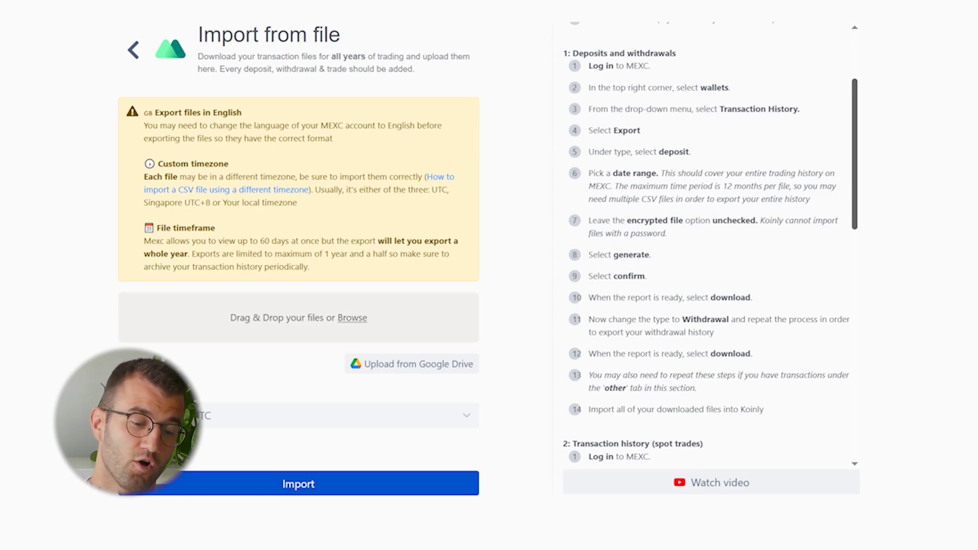
scroll(710, 242, "down", 3)
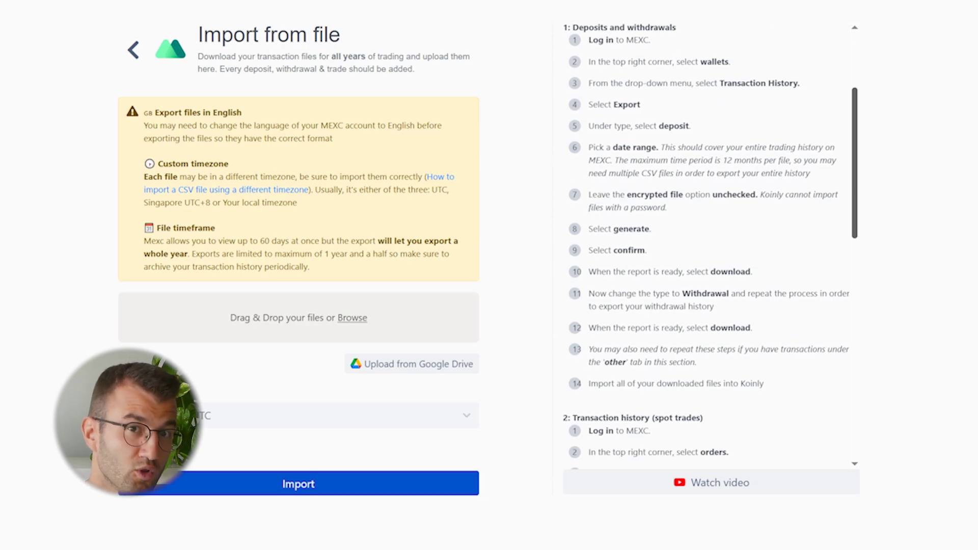
scroll(711, 242, "down", 3)
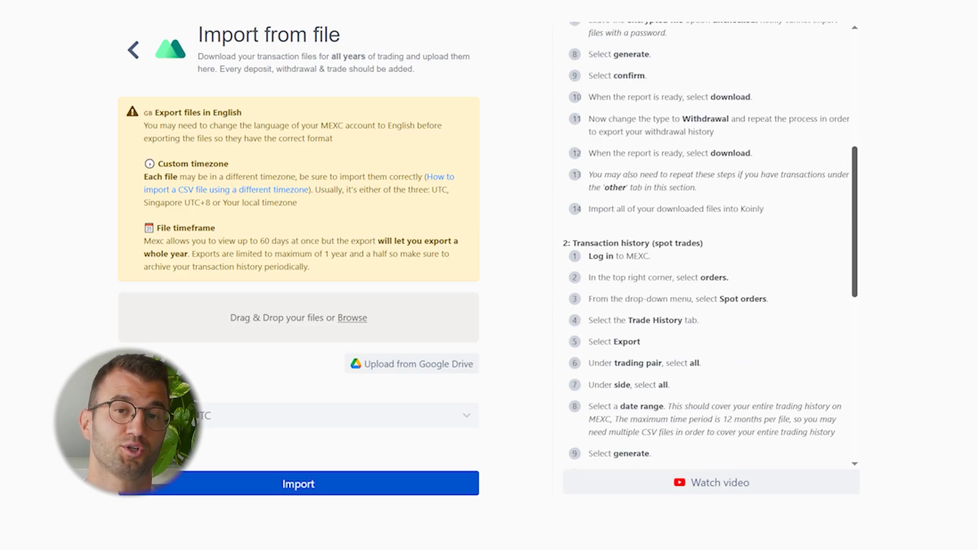
scroll(711, 242, "down", 1)
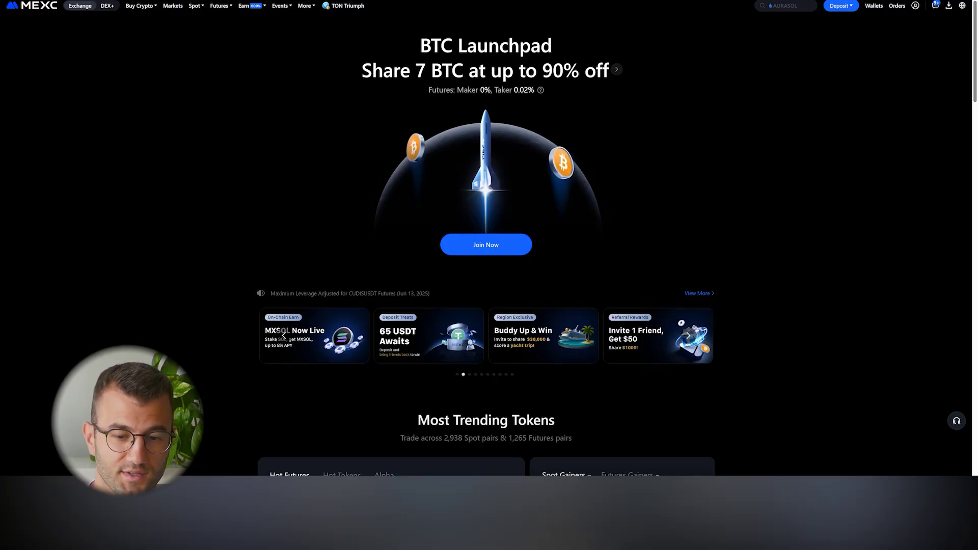
Step: Open MEXC's funding history on the withdrawal records
mouse_move(874, 6)
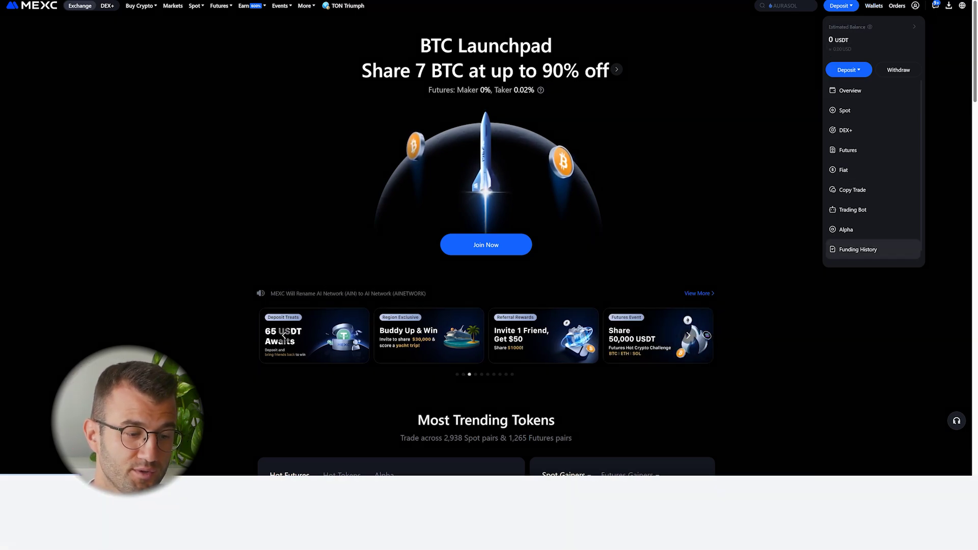
left_click(858, 249)
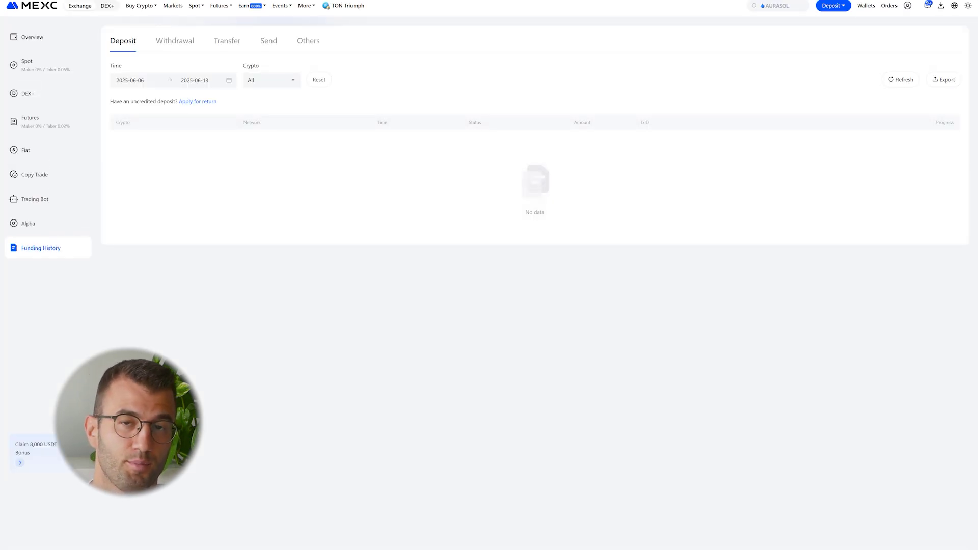
left_click(175, 41)
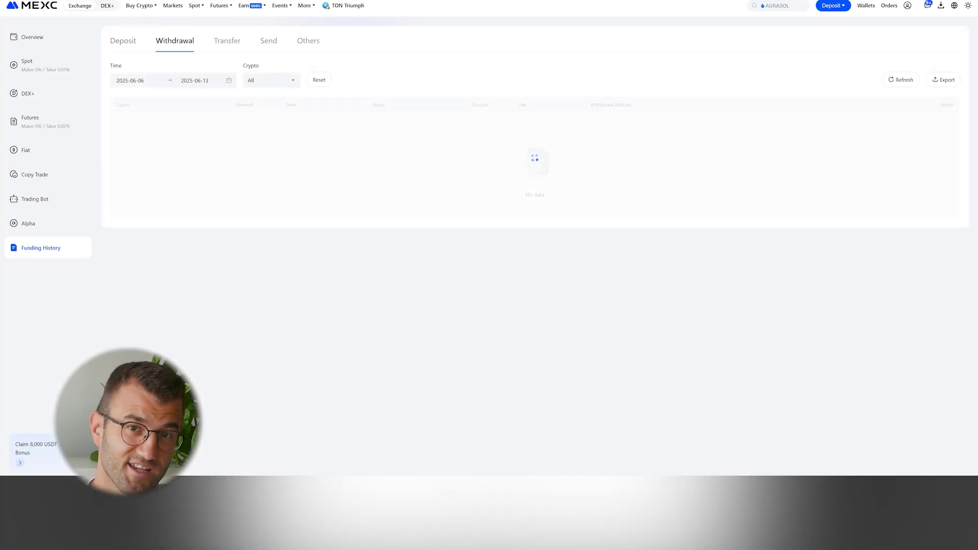
Step: Set the Export Wallet History type to Deposit
left_click(943, 80)
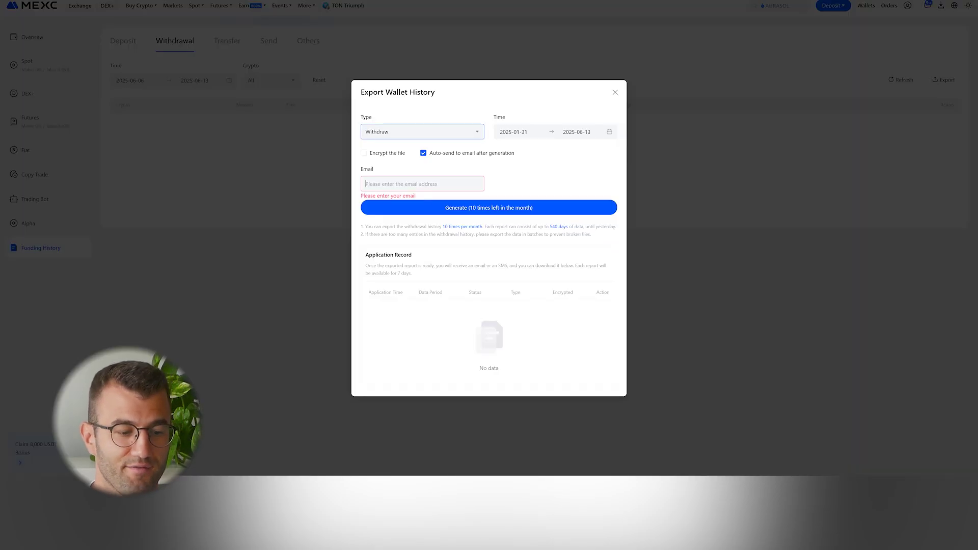
left_click(423, 132)
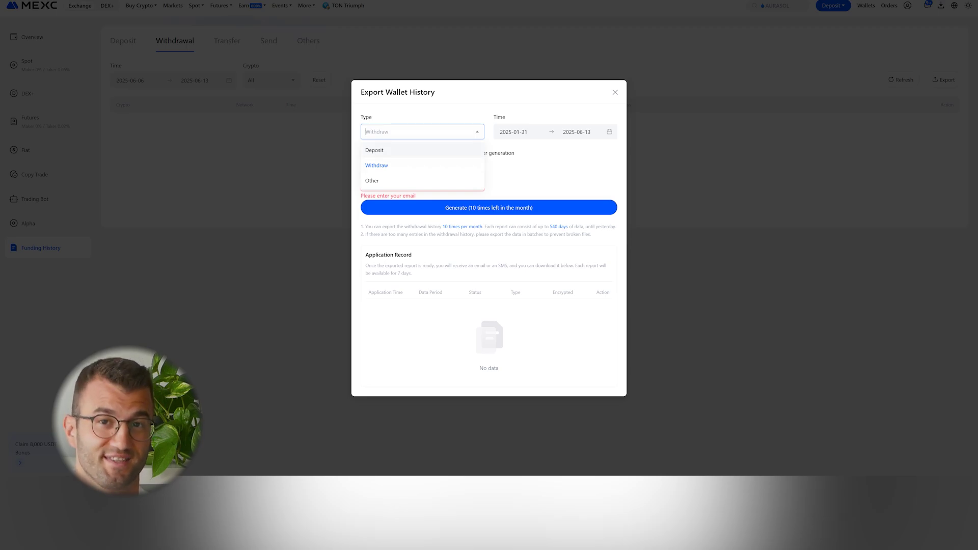
left_click(374, 150)
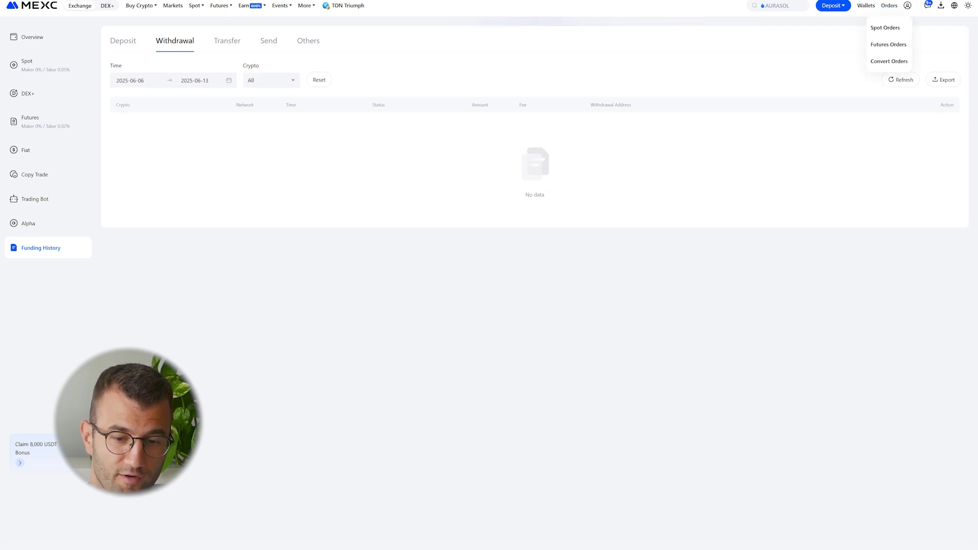
Step: Open the Spot Orders trade history export and move its start date back one month
left_click(885, 27)
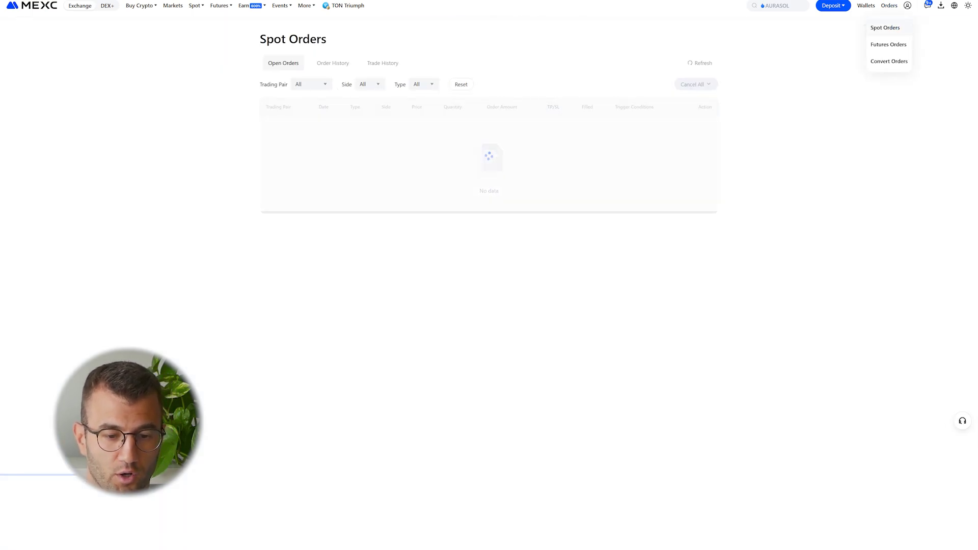
left_click(379, 63)
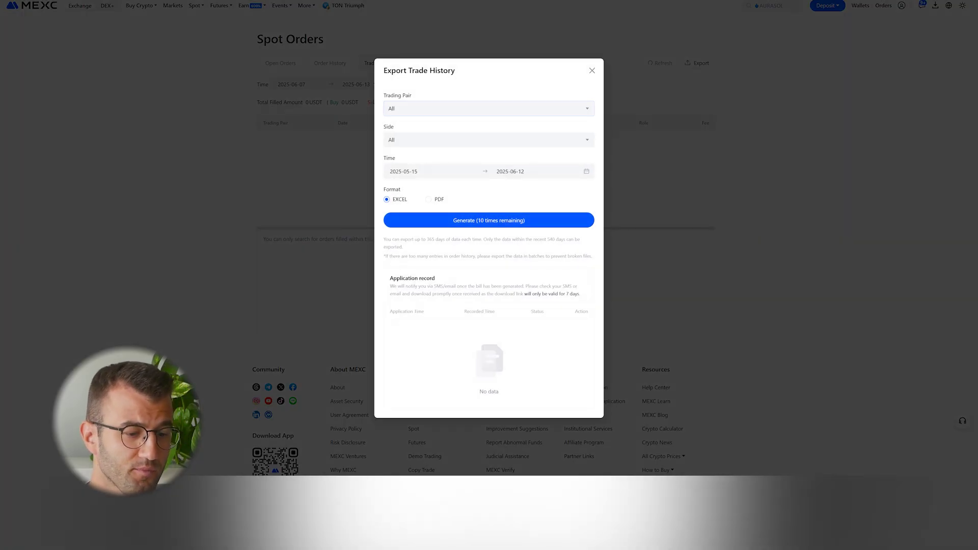
left_click(403, 172)
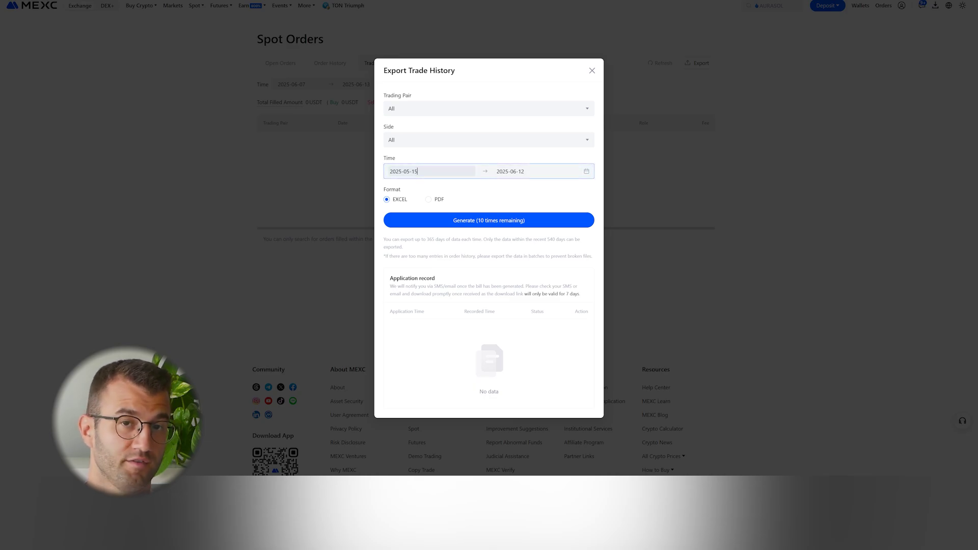
left_click(418, 171)
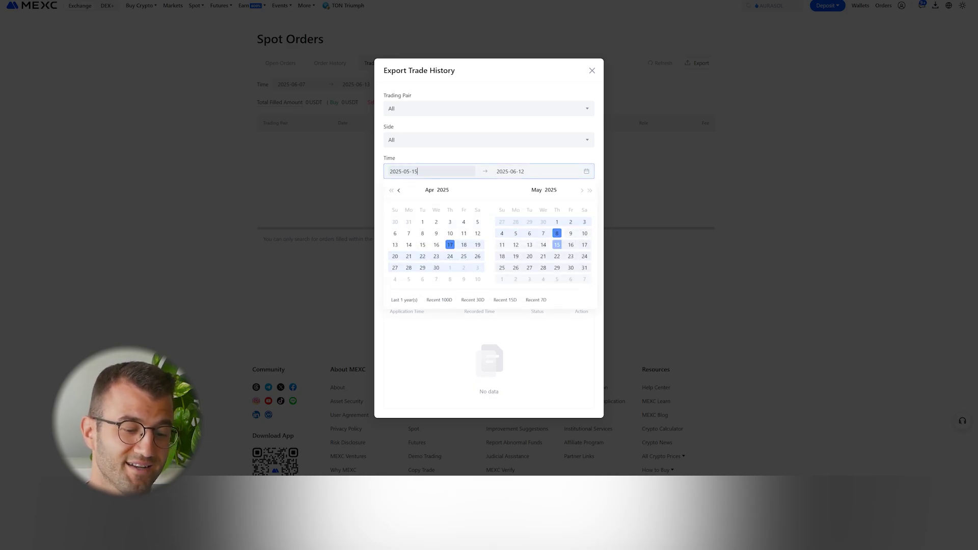
left_click(399, 190)
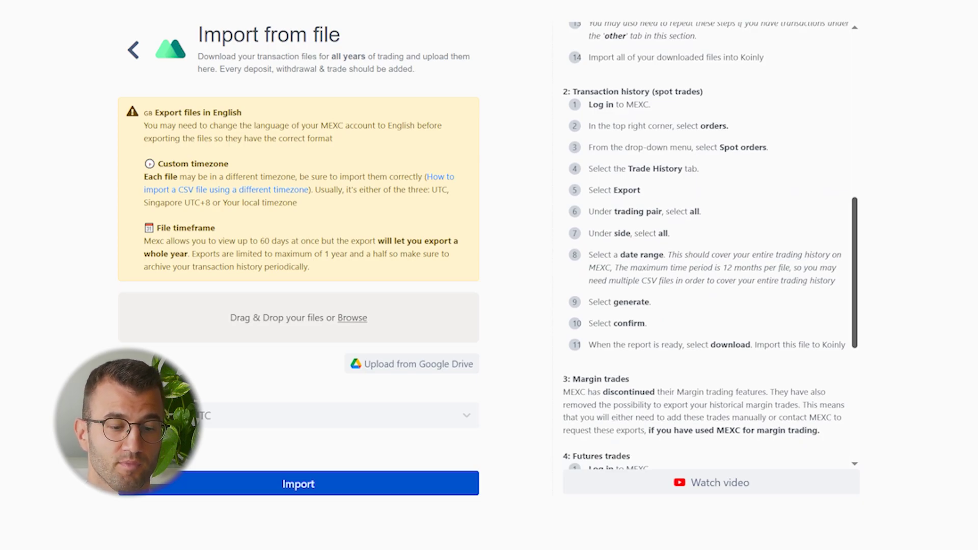
Step: Scroll the MEXC instructions through the Futures trades and Futures fund flow export steps
scroll(711, 246, "down", 2)
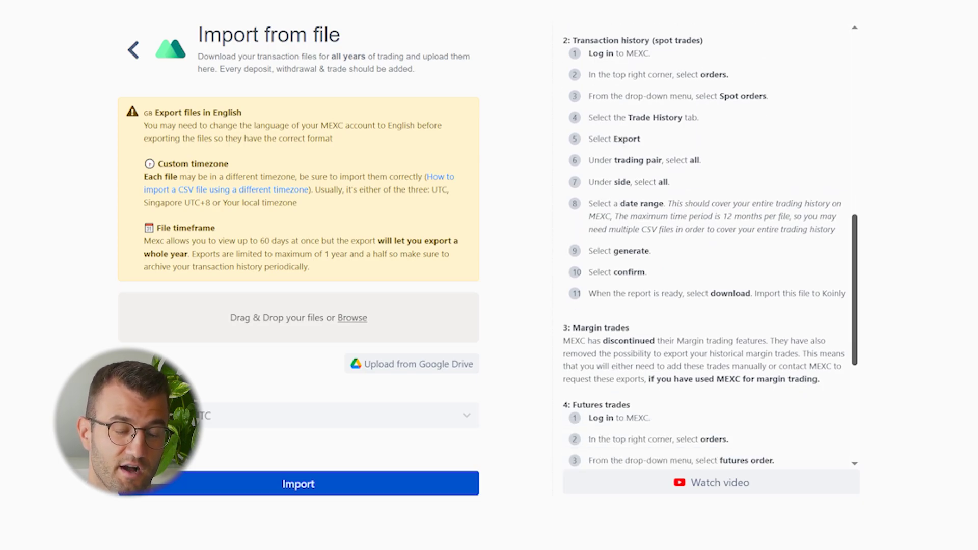
scroll(711, 246, "down", 3)
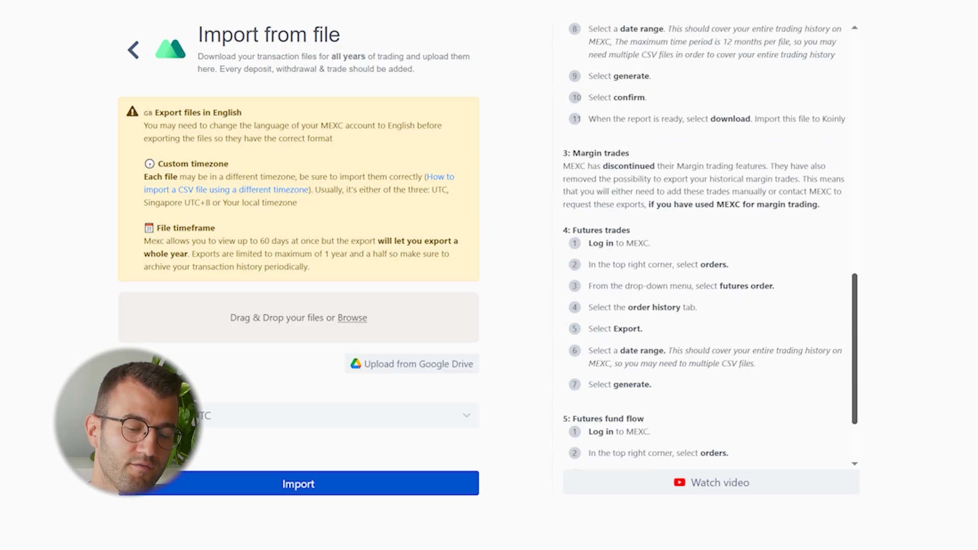
scroll(711, 246, "down", 1)
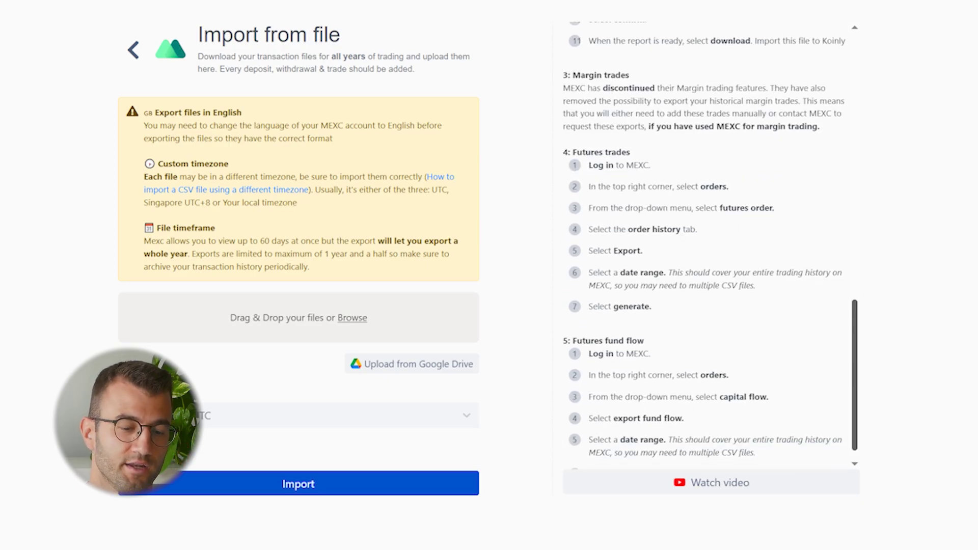
scroll(711, 246, "down", 1)
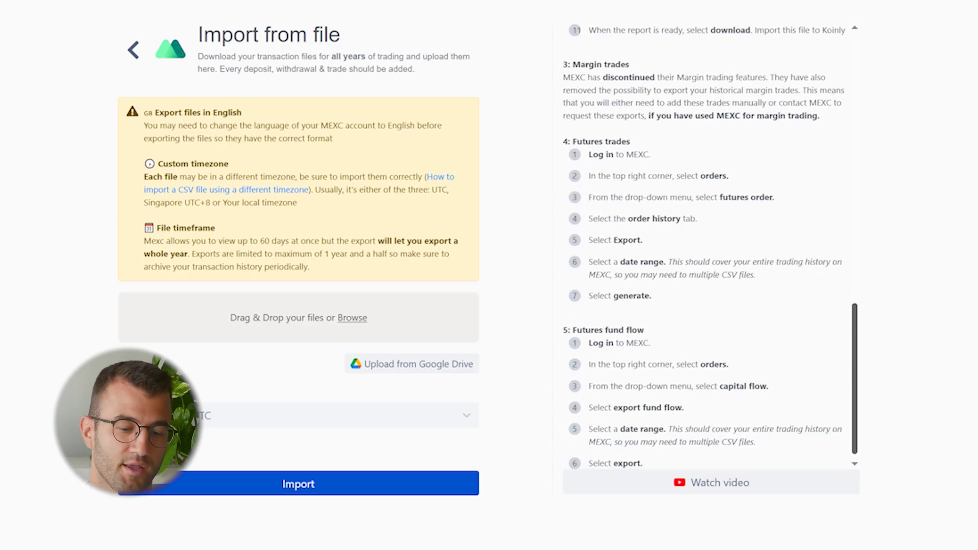
scroll(711, 246, "down", 1)
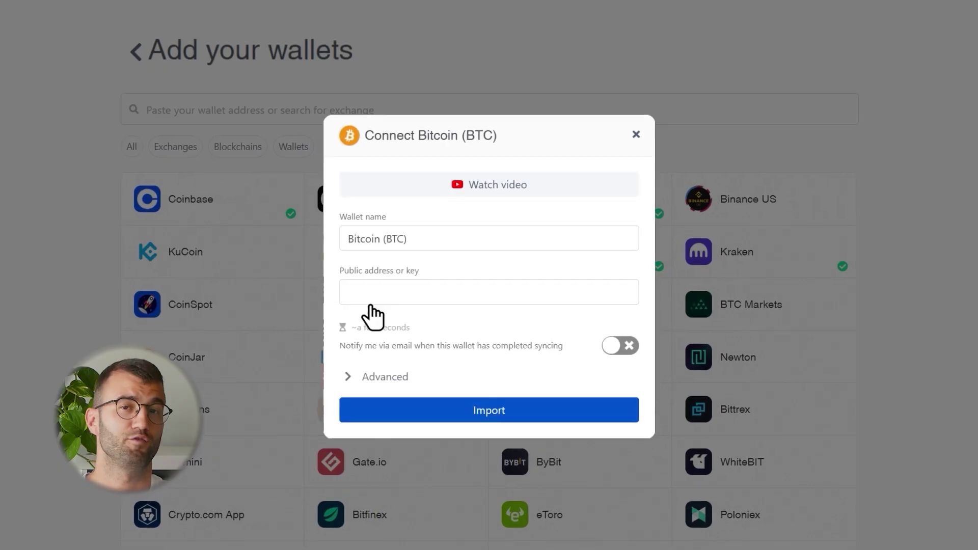
Step: Import a BTC wallet from its pasted public address and open the transaction tag filter
left_click(370, 302)
key("ctrl+v")
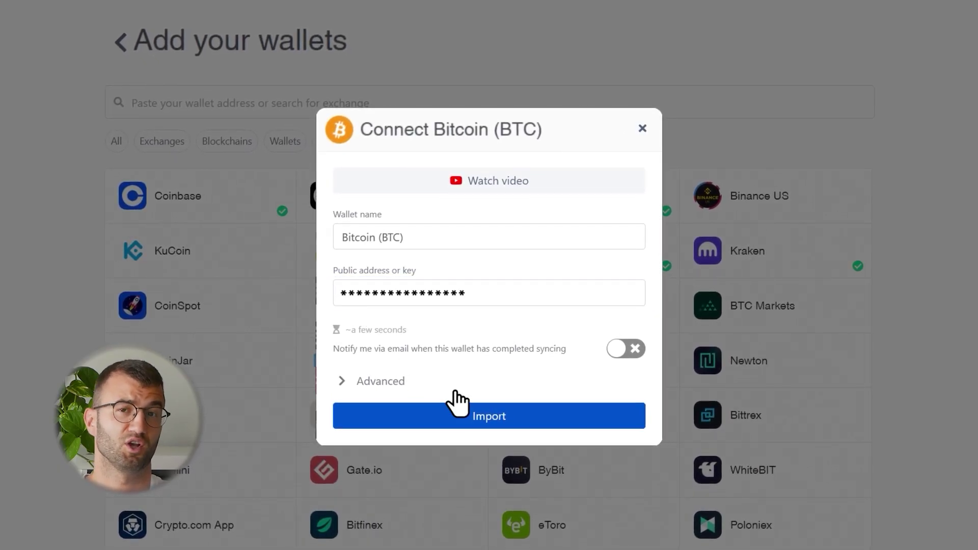
left_click(487, 427)
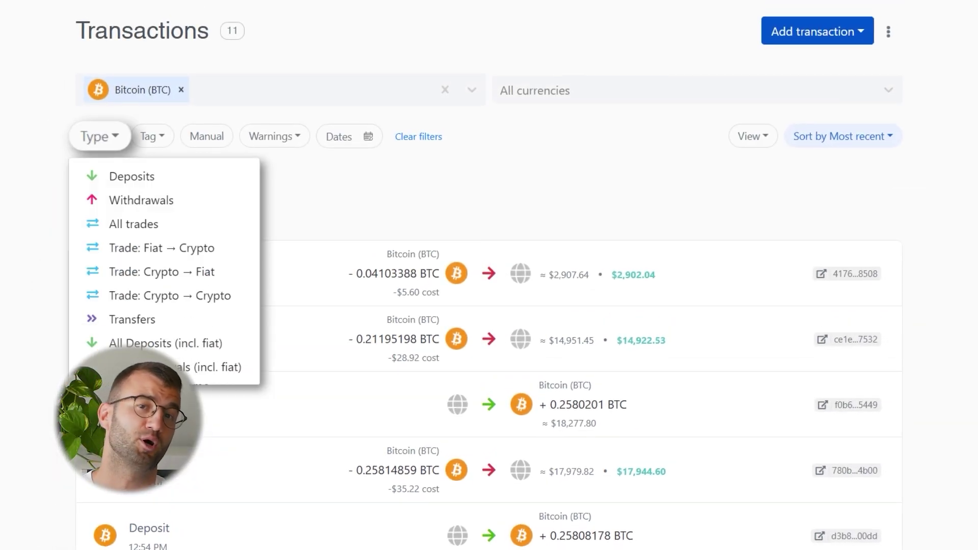
left_click(152, 136)
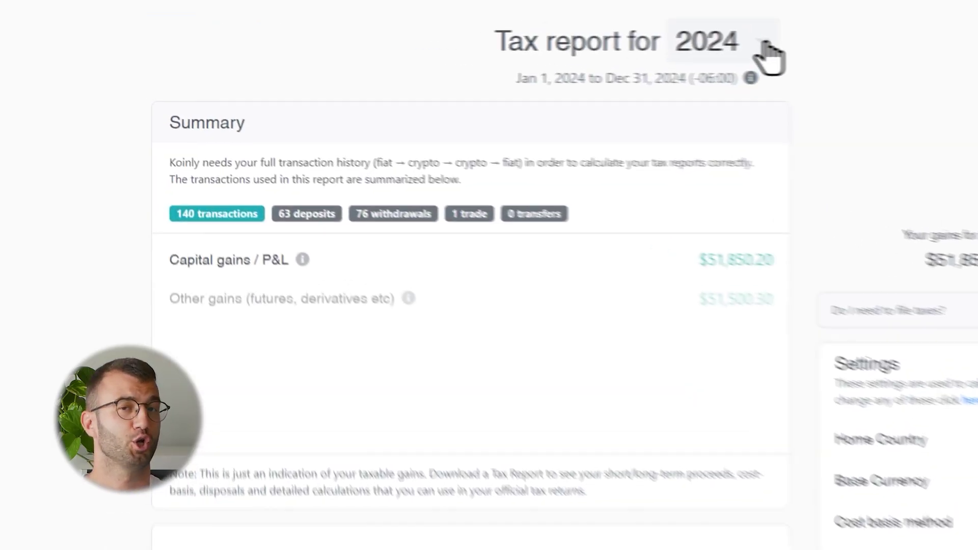
Step: Download the Complete Tax Report for tax year 2025
left_click(766, 46)
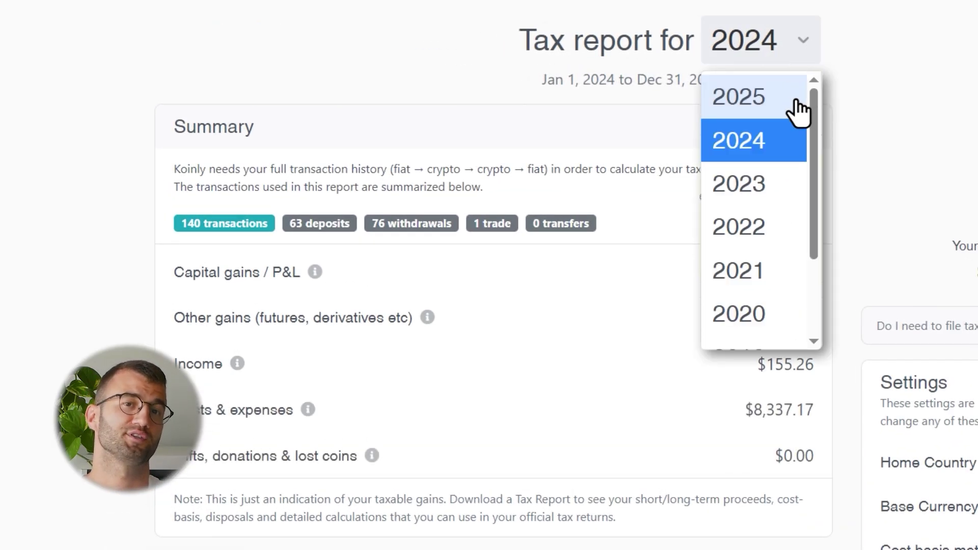
left_click(801, 109)
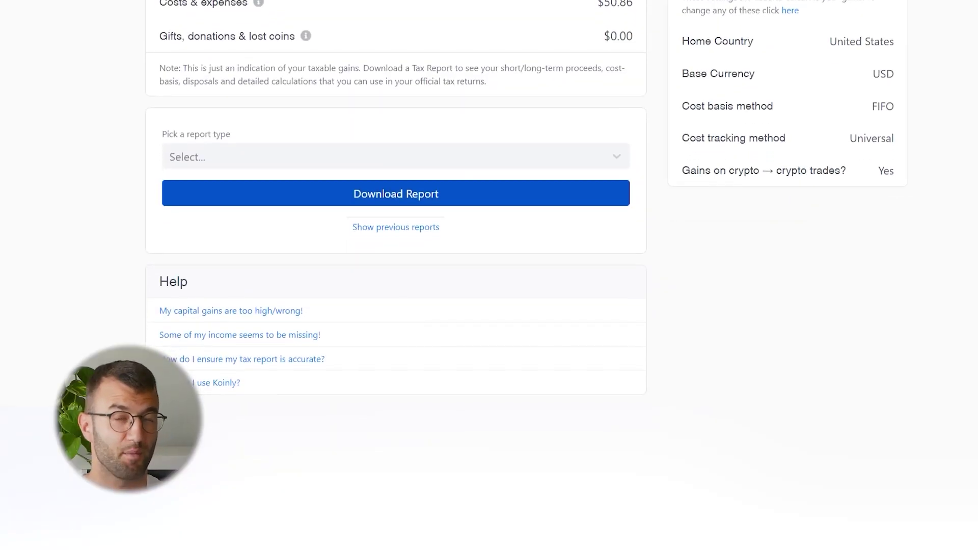
left_click(617, 158)
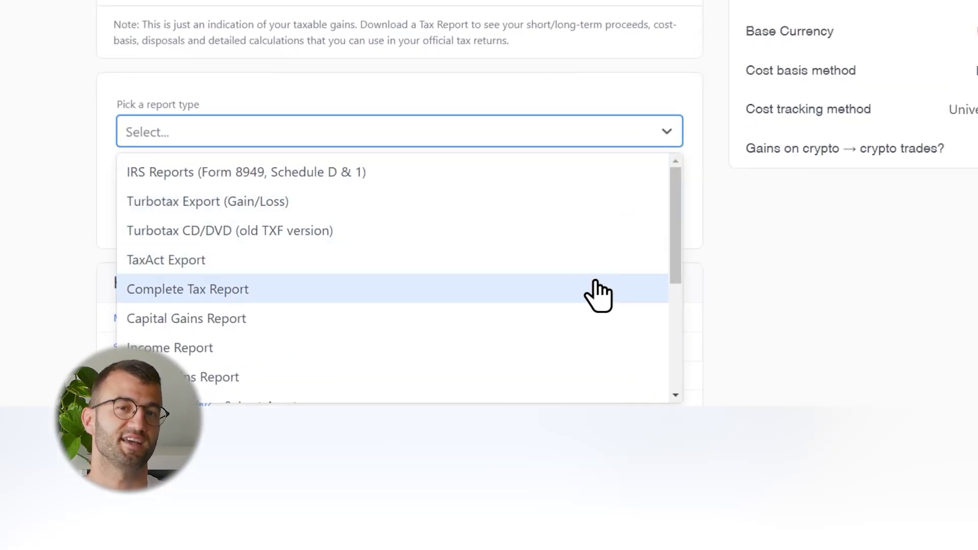
left_click(599, 290)
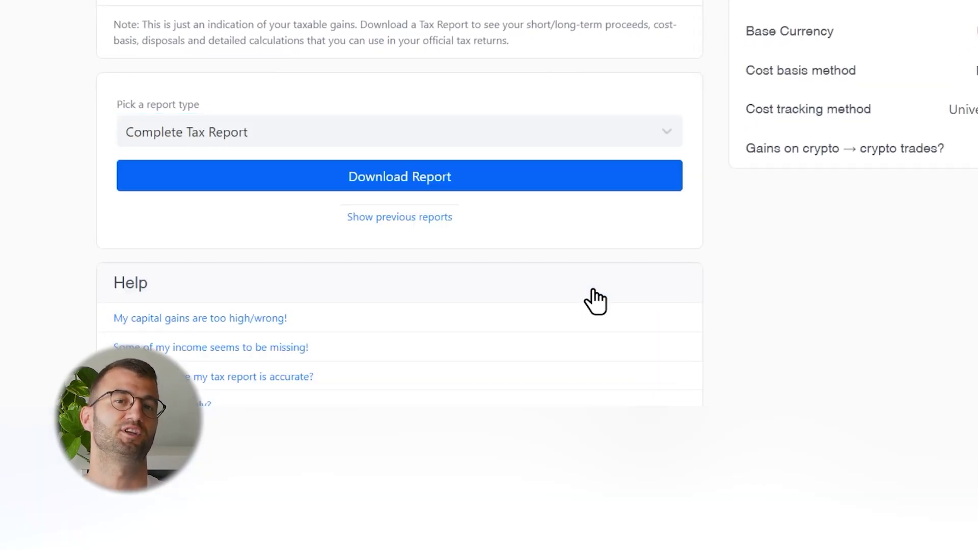
left_click(397, 179)
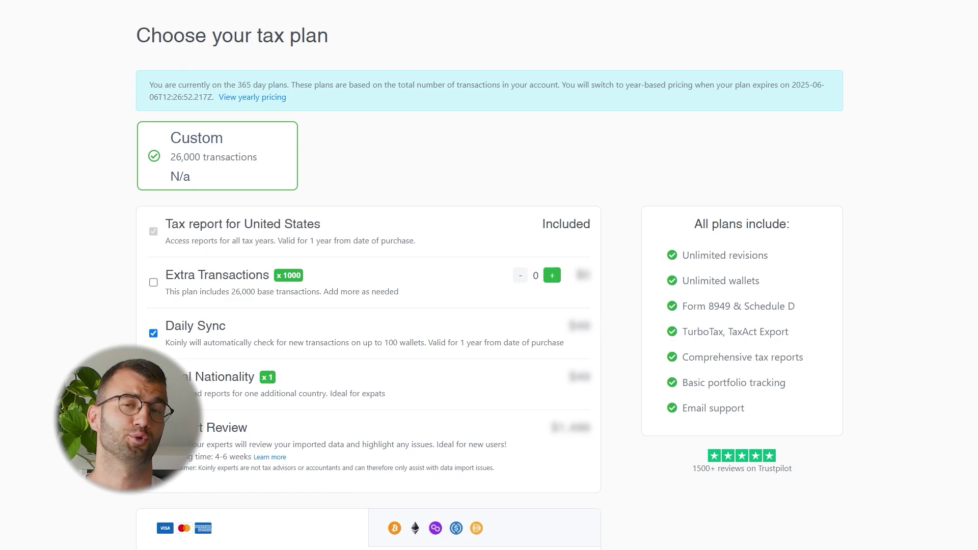
Step: Buy the chosen tax plan, then invite a client to the portfolio by entering their e-mail
scroll(369, 465, "down", 6)
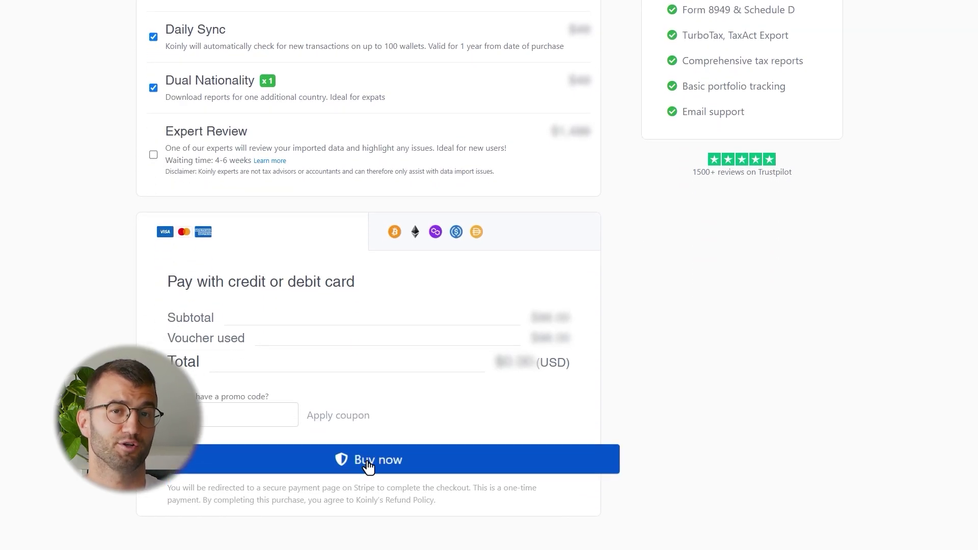
left_click(370, 468)
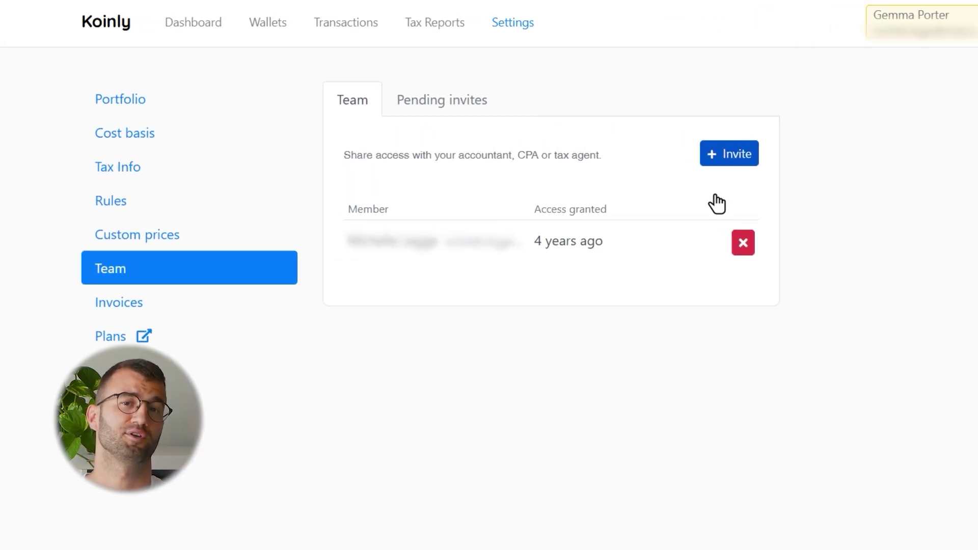
left_click(729, 162)
type("email@")
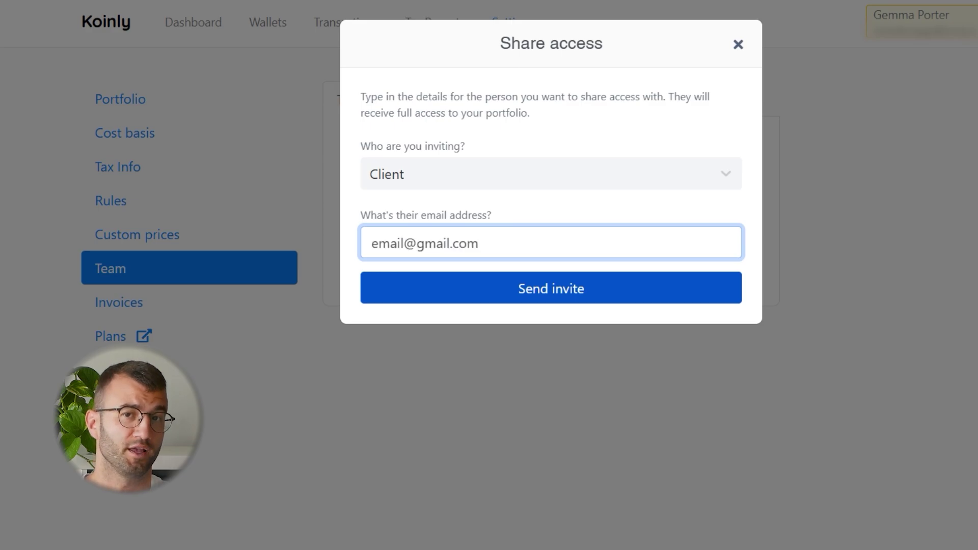
type("gmail.com")
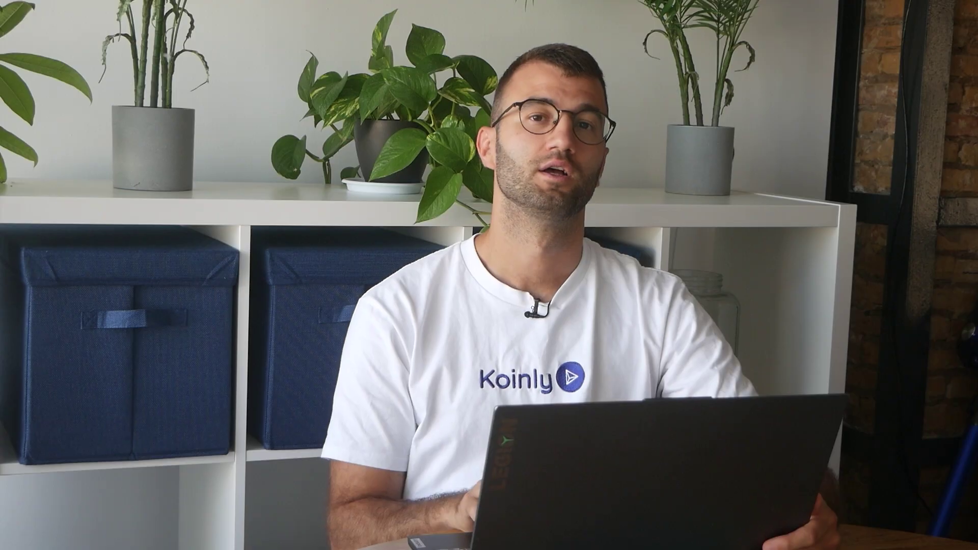